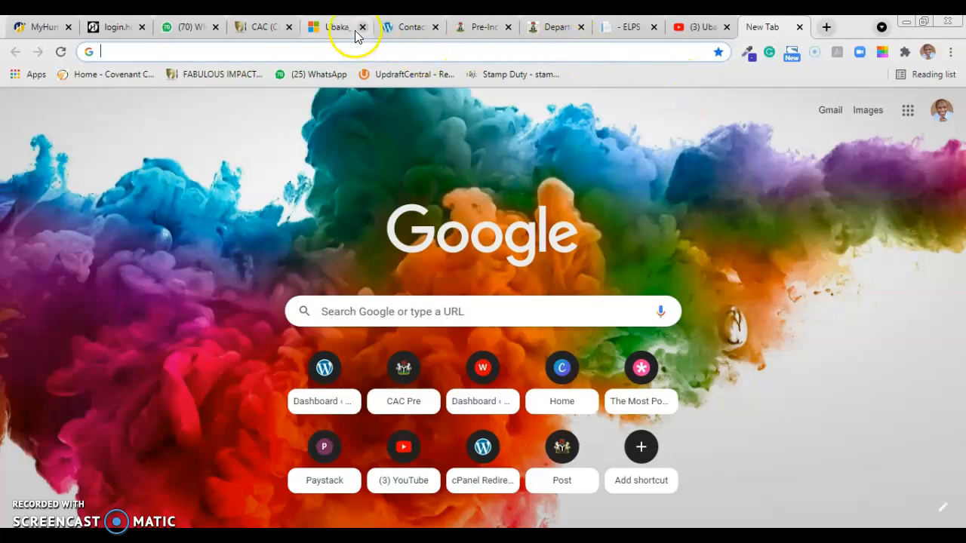
Open the queried registrations on the CAC portal and the unresolved query for FUD VIBES GRILL AND LOUNGE.
{"action": "left_click", "coordinate": [491, 29]}
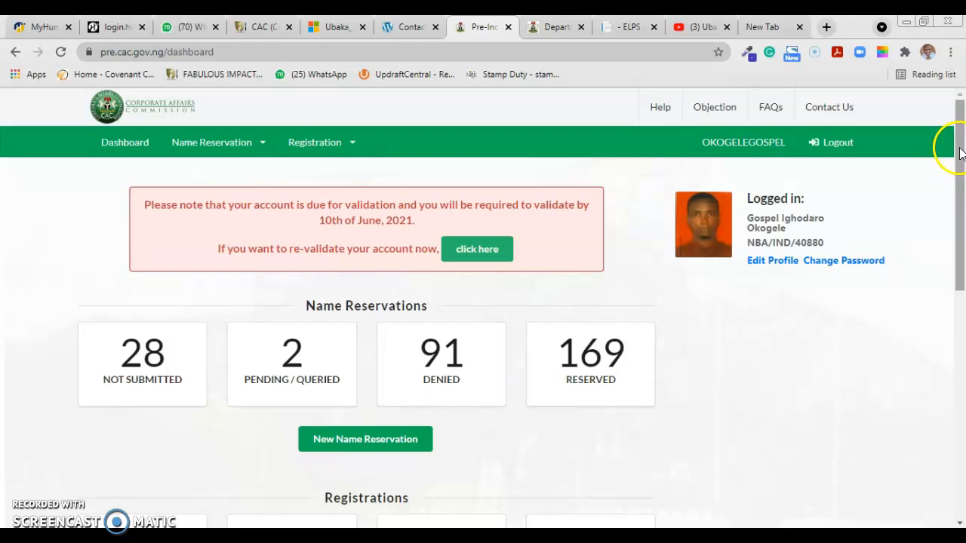
{"action": "left_click_drag", "start_coordinate": [959, 151], "coordinate": [961, 254]}
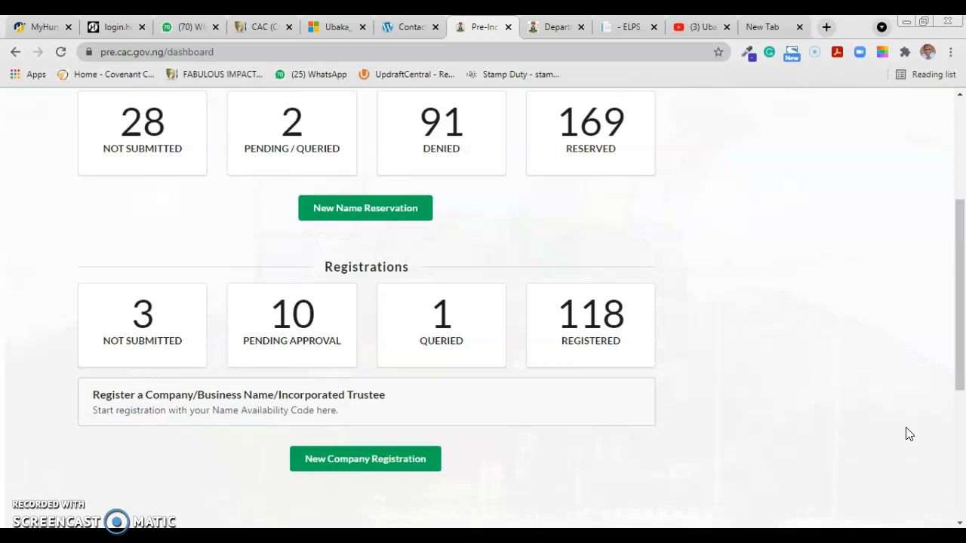
{"action": "left_click", "coordinate": [445, 346]}
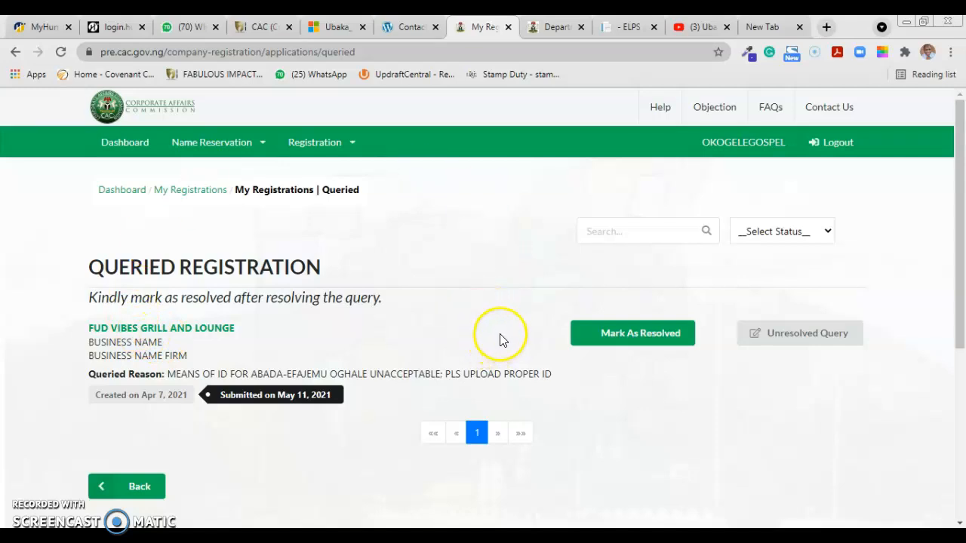
{"action": "left_click", "coordinate": [797, 343]}
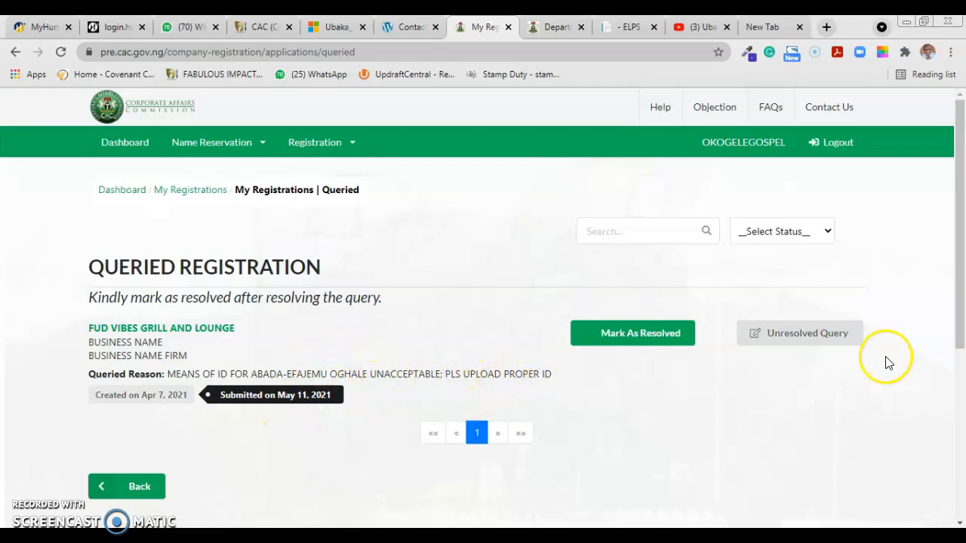
{"action": "left_click", "coordinate": [822, 340]}
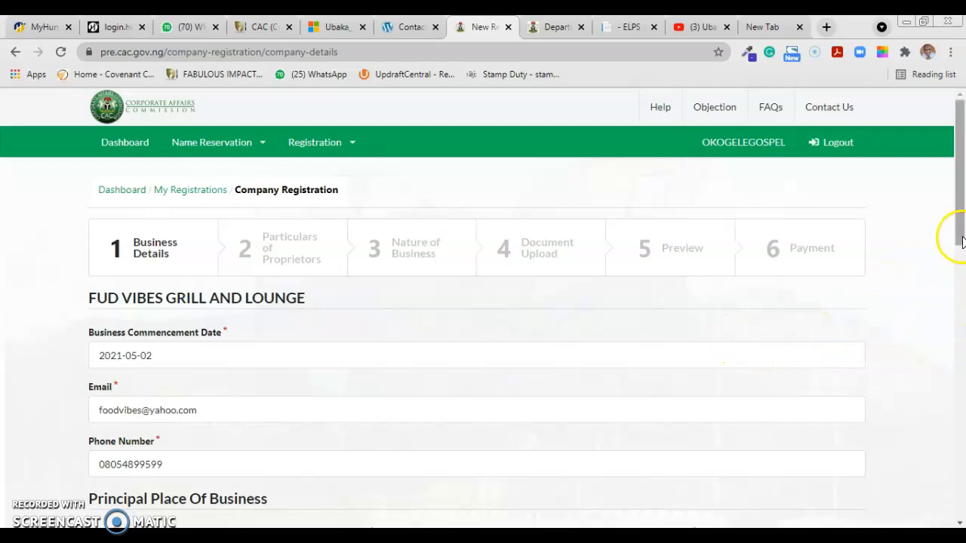
Go through the business details and branch address, and save them unchanged to reach the particulars of proprietors.
{"action": "left_click_drag", "start_coordinate": [960, 236], "coordinate": [961, 335]}
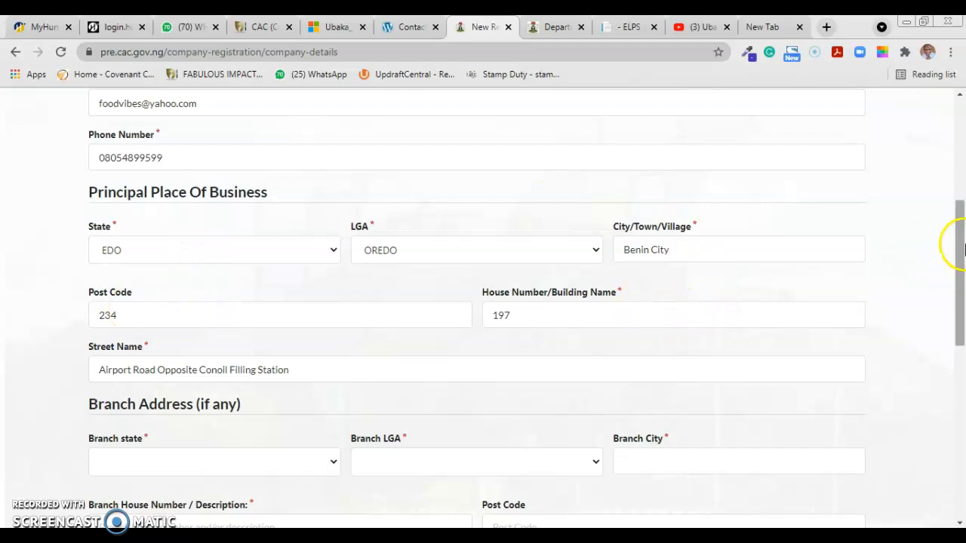
{"action": "left_click_drag", "start_coordinate": [960, 251], "coordinate": [963, 383]}
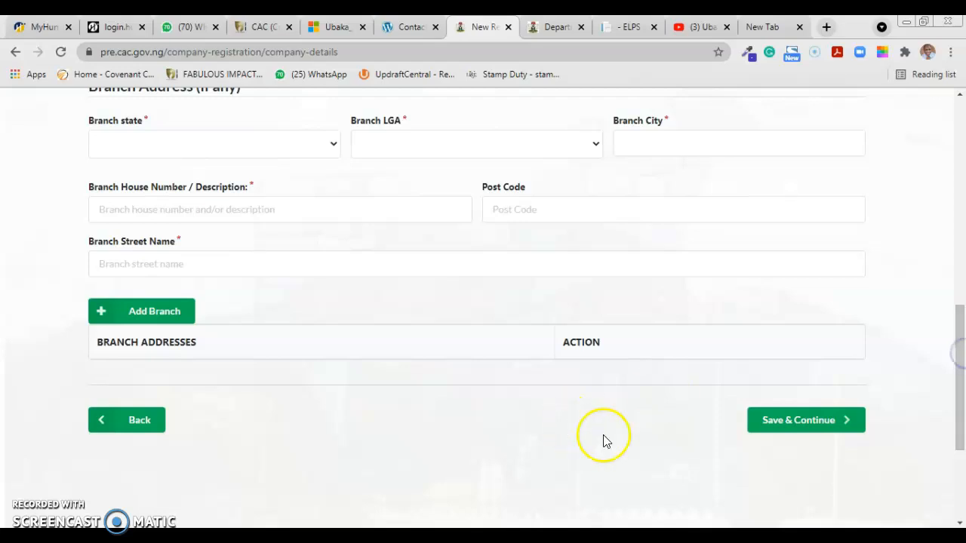
{"action": "left_click", "coordinate": [804, 424]}
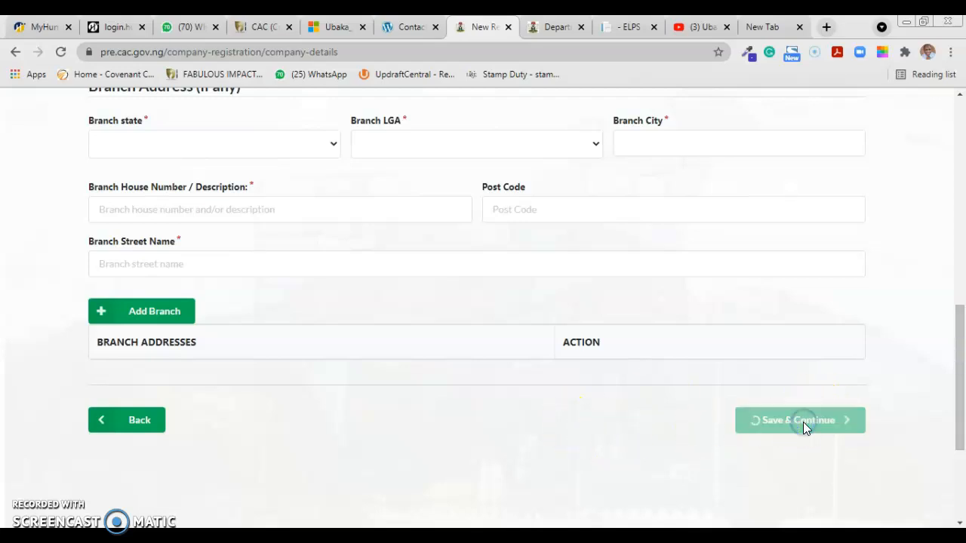
{"action": "left_click", "coordinate": [954, 397]}
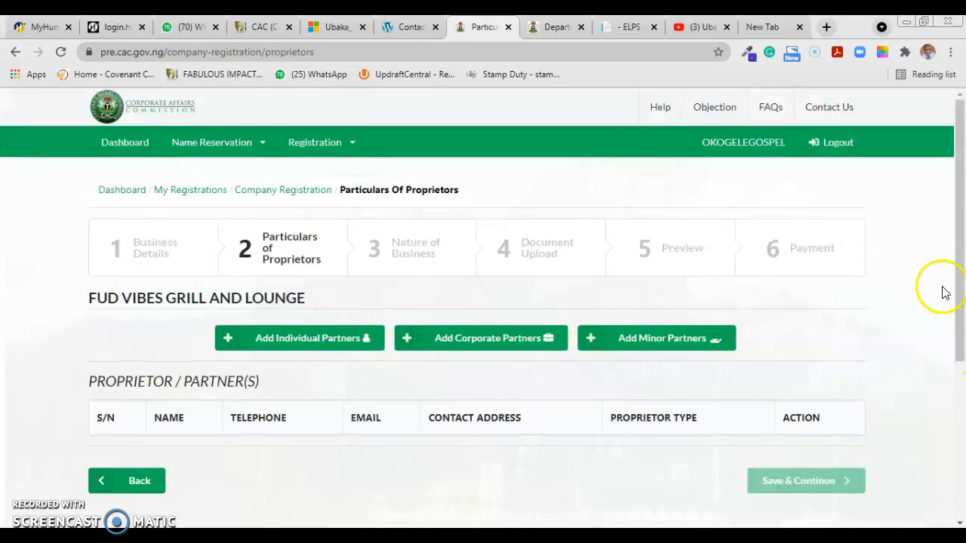
Open the first listed proprietor for editing, check the details through to the means of identification, and add the partner back.
{"action": "left_click_drag", "start_coordinate": [954, 215], "coordinate": [961, 286]}
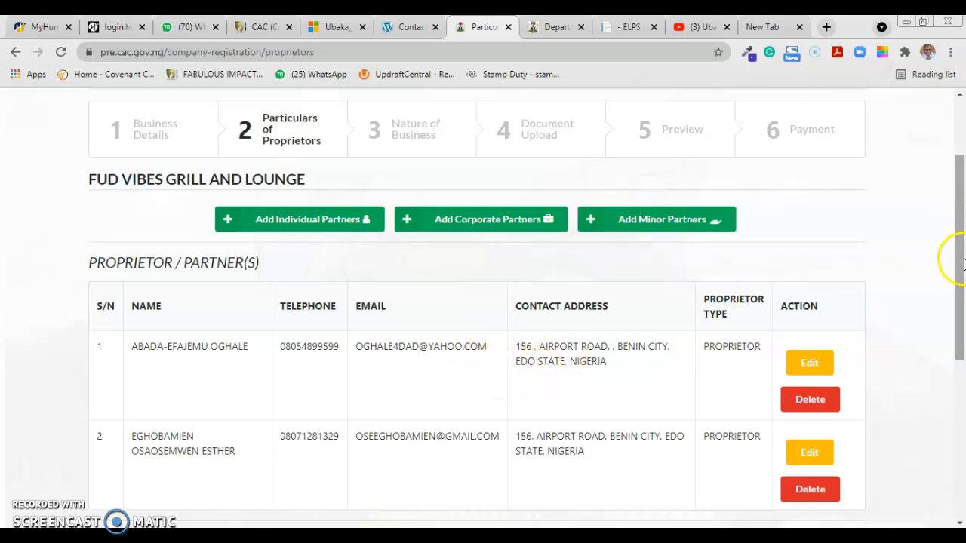
{"action": "scroll", "coordinate": [963, 263], "scroll_direction": "down", "scroll_amount": 2}
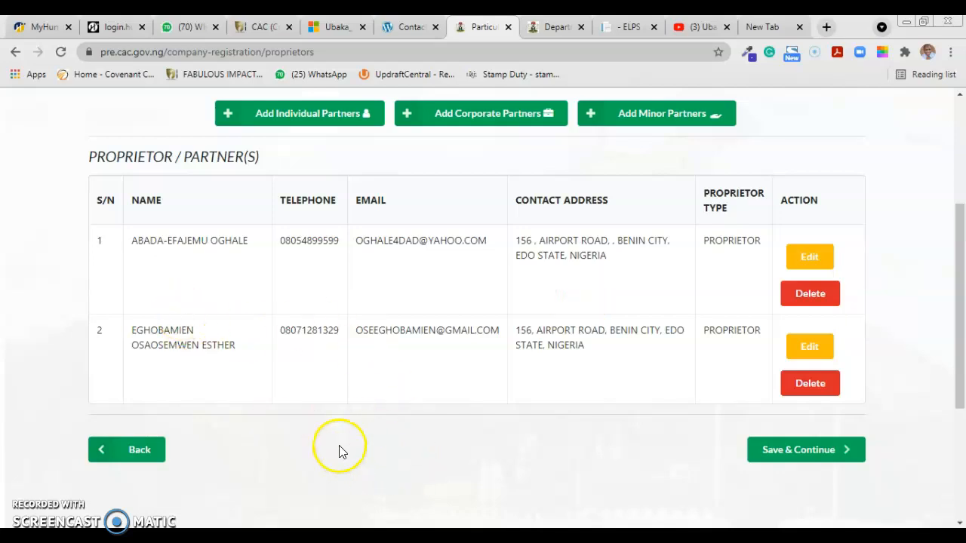
{"action": "left_click", "coordinate": [803, 261]}
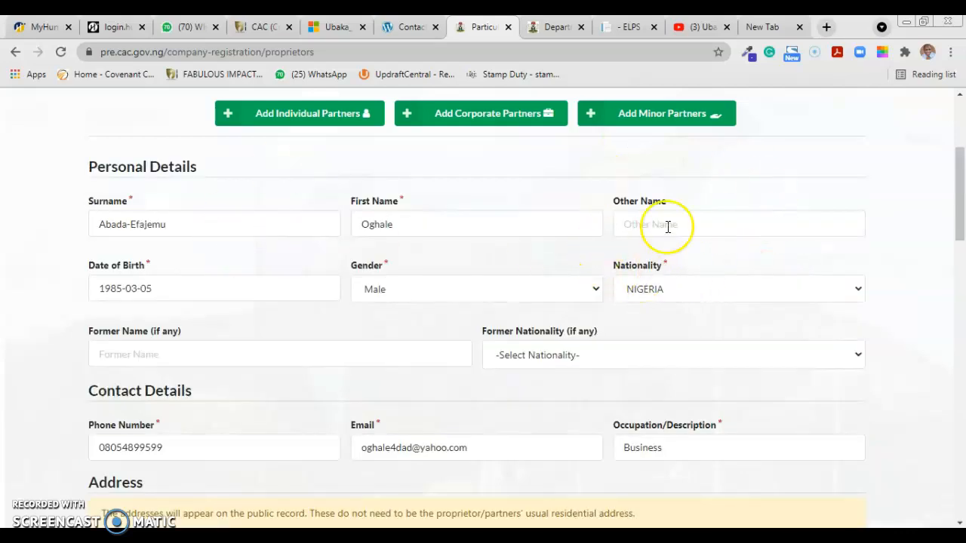
{"action": "left_click_drag", "start_coordinate": [958, 231], "coordinate": [961, 385]}
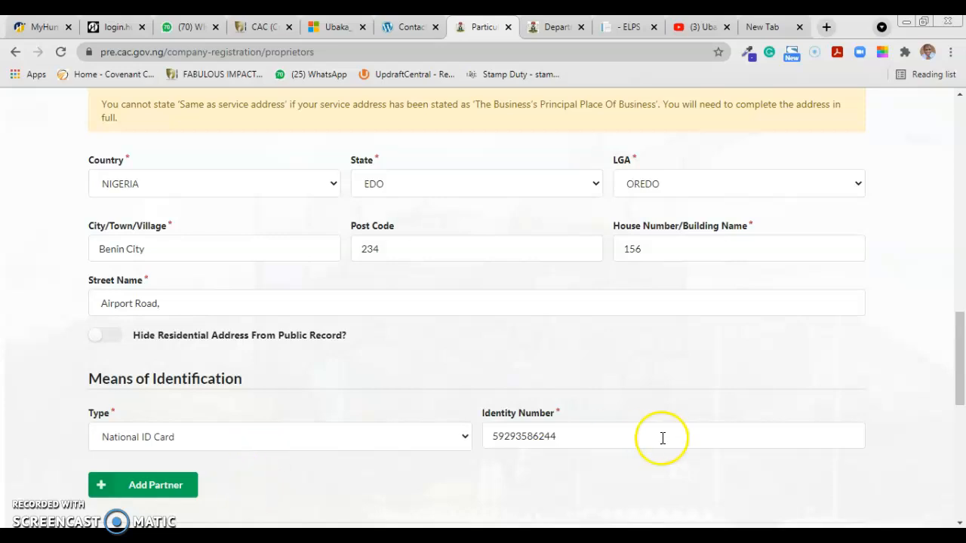
{"action": "left_click_drag", "start_coordinate": [961, 389], "coordinate": [962, 459]}
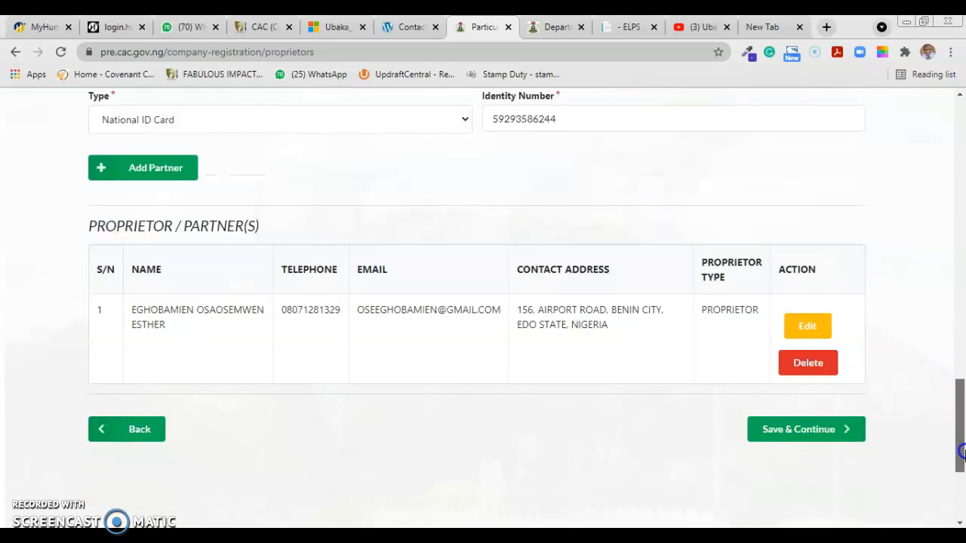
{"action": "left_click", "coordinate": [140, 168]}
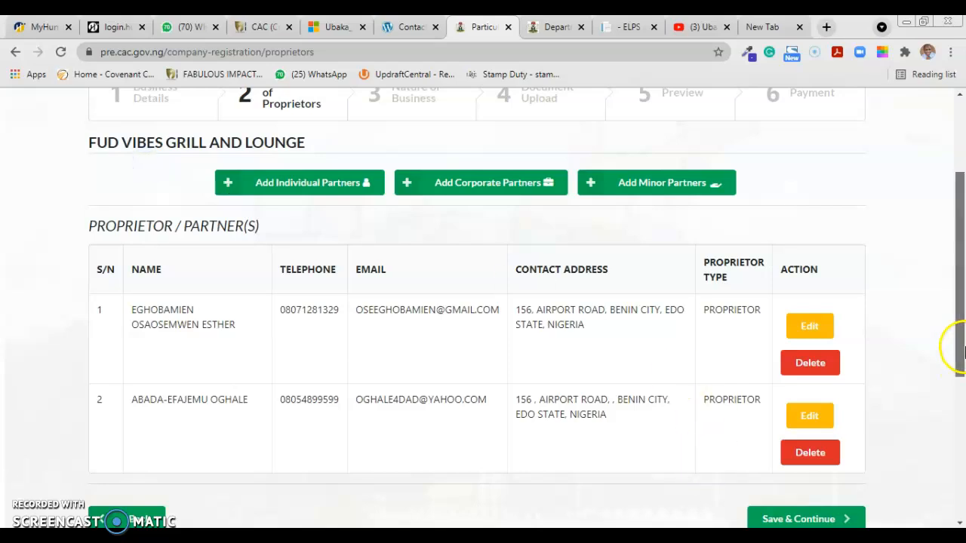
Save the particulars of proprietors and continue to the nature of business stage.
{"action": "left_click_drag", "start_coordinate": [950, 355], "coordinate": [958, 394]}
{"action": "left_click", "coordinate": [810, 425]}
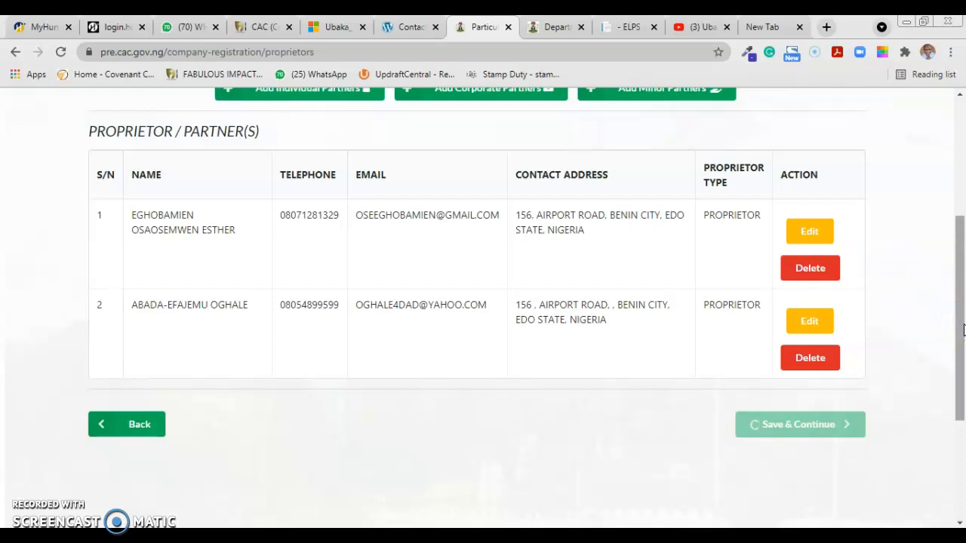
{"action": "left_click_drag", "start_coordinate": [962, 318], "coordinate": [962, 317]}
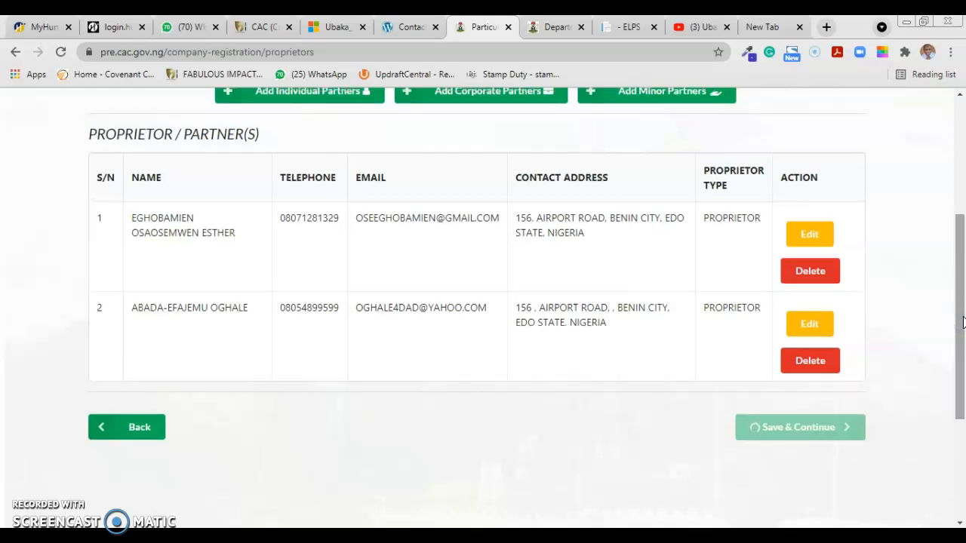
{"action": "left_click_drag", "start_coordinate": [962, 313], "coordinate": [963, 230]}
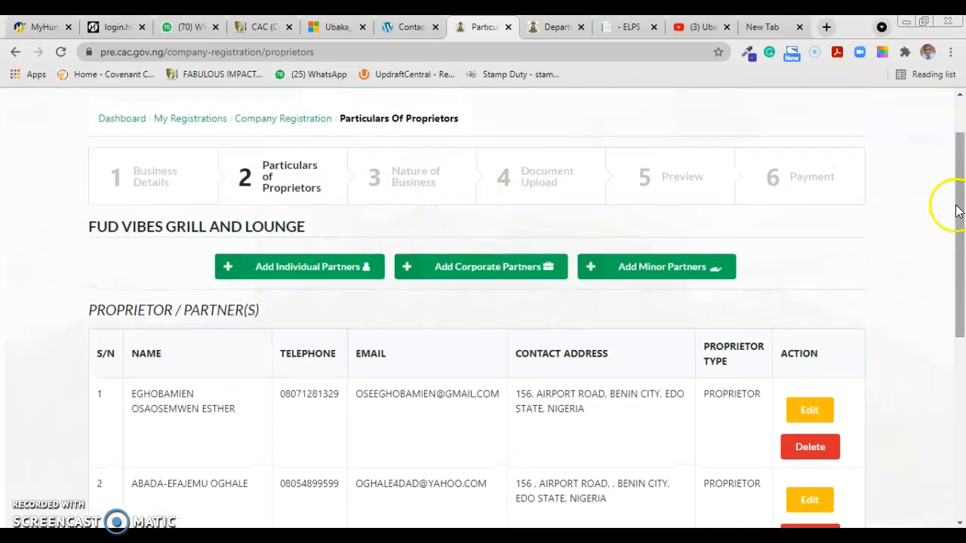
Check the nature of business entries and save them to continue to the document upload stage.
{"action": "left_click_drag", "start_coordinate": [960, 224], "coordinate": [963, 288]}
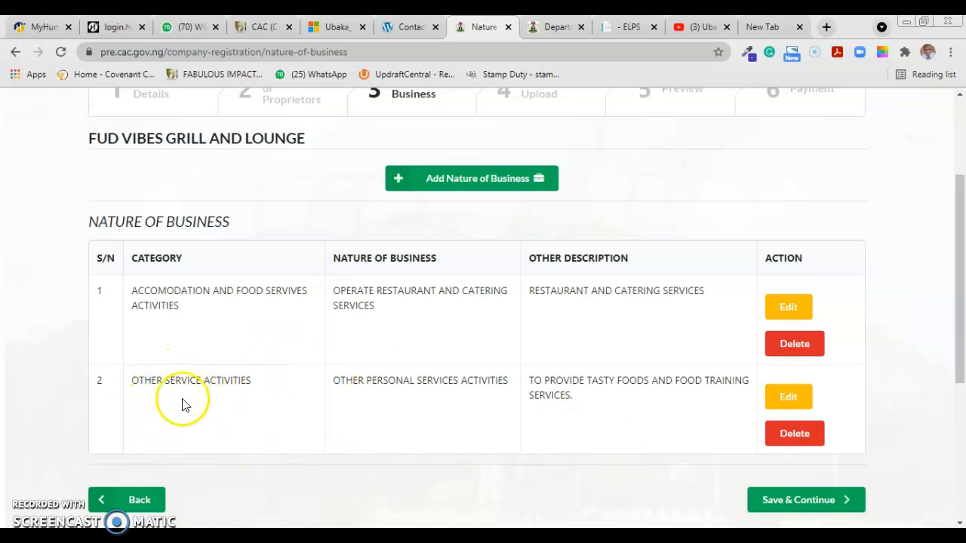
{"action": "left_click_drag", "start_coordinate": [961, 258], "coordinate": [962, 264]}
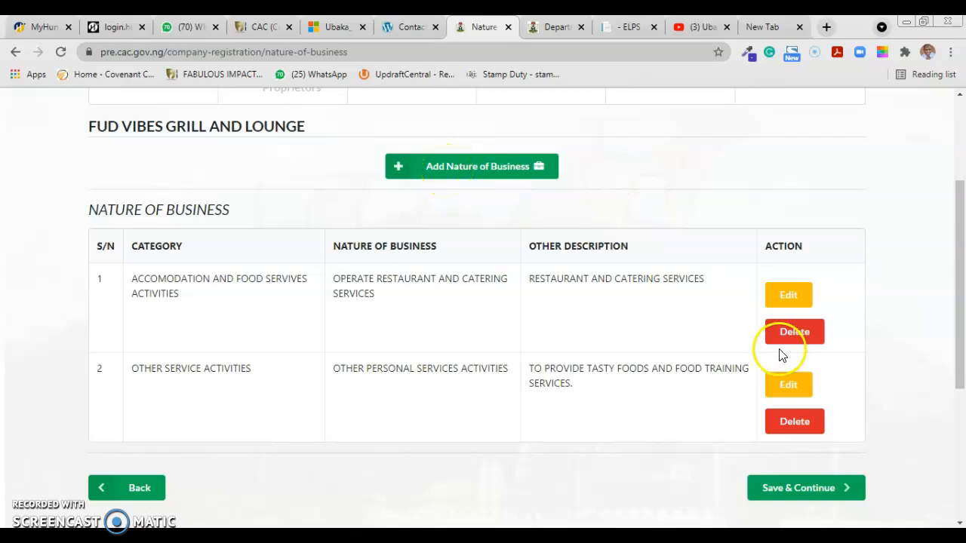
{"action": "left_click", "coordinate": [819, 490]}
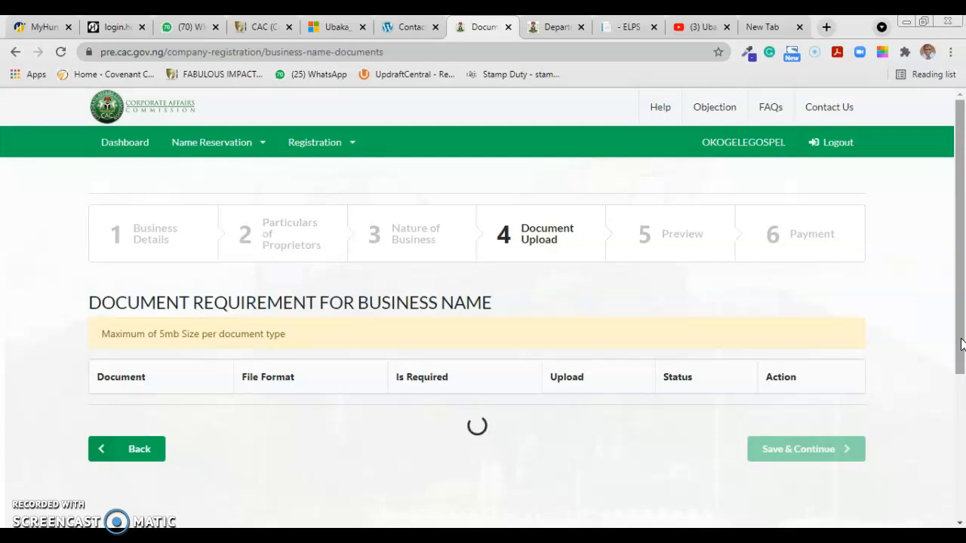
Go through the required documents and start an upload for the means of identification.
{"action": "left_click_drag", "start_coordinate": [961, 343], "coordinate": [961, 367]}
{"action": "left_click_drag", "start_coordinate": [962, 365], "coordinate": [962, 370]}
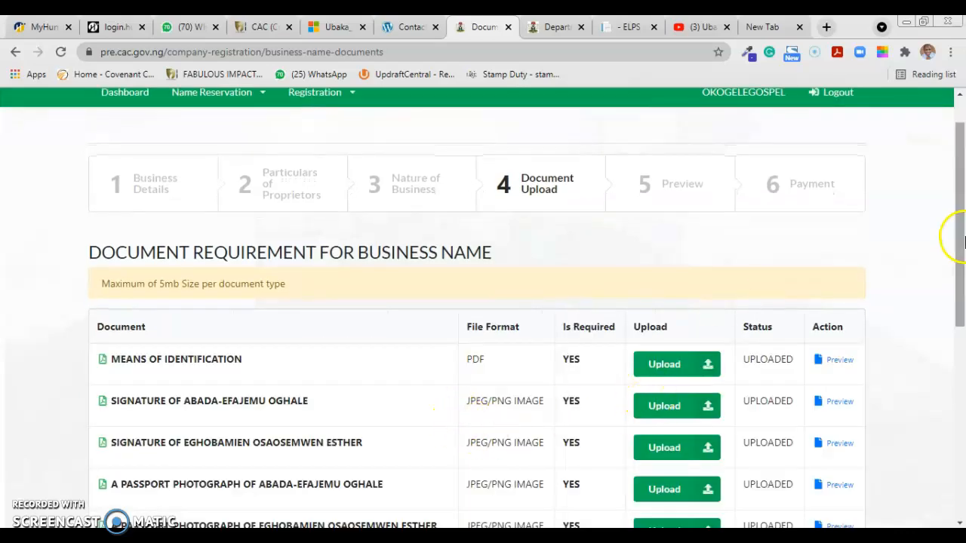
{"action": "left_click_drag", "start_coordinate": [961, 240], "coordinate": [963, 320]}
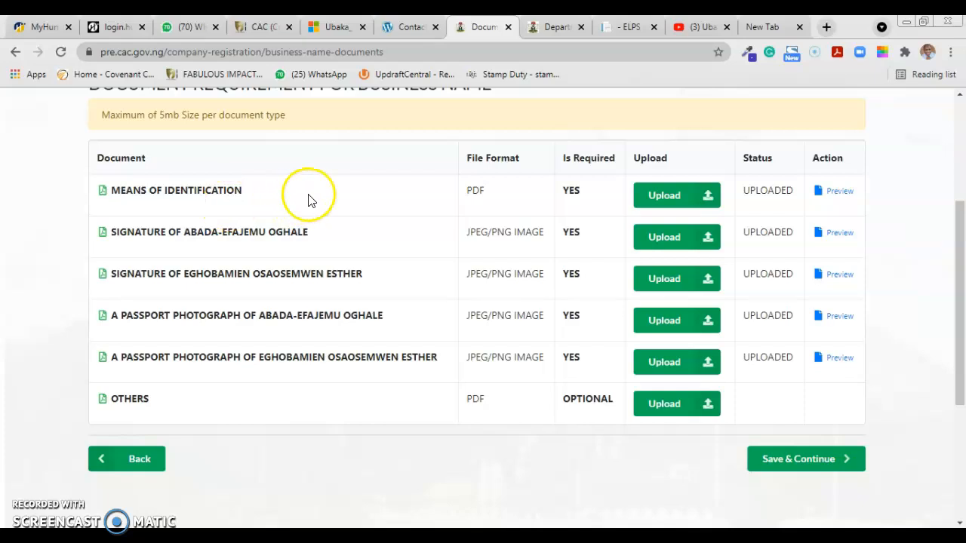
{"action": "left_click", "coordinate": [669, 204]}
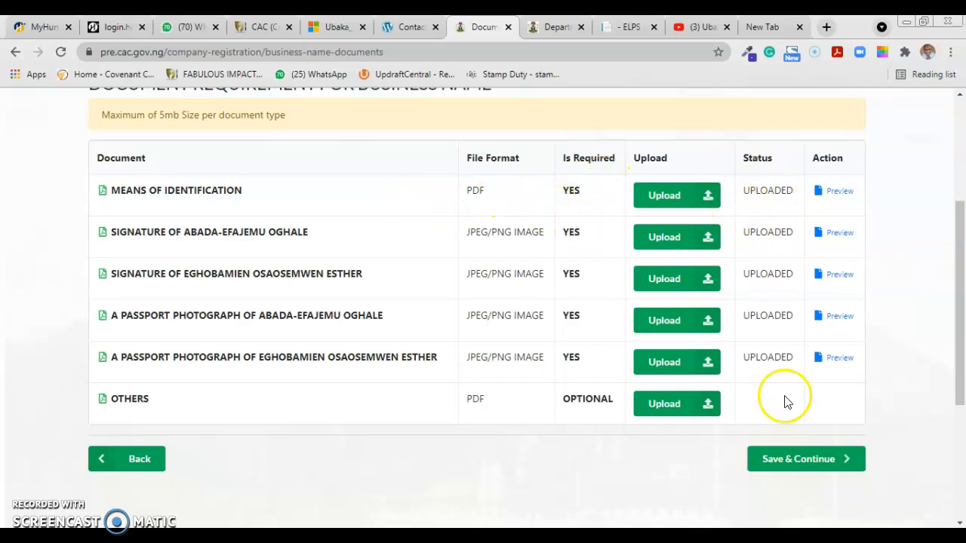
Save the document stage, check the application preview through to the presenter details, and return to the query history.
{"action": "left_click", "coordinate": [801, 465]}
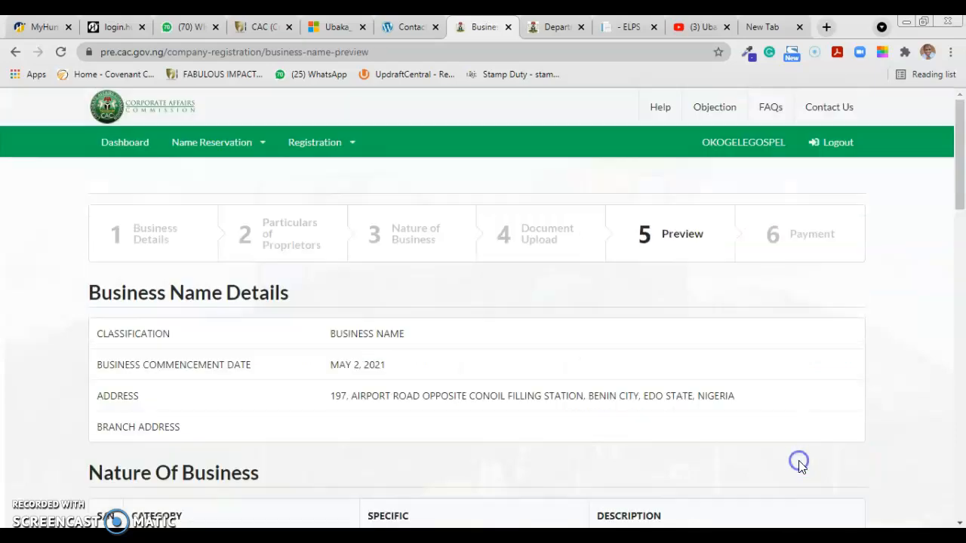
{"action": "left_click_drag", "start_coordinate": [958, 181], "coordinate": [963, 429]}
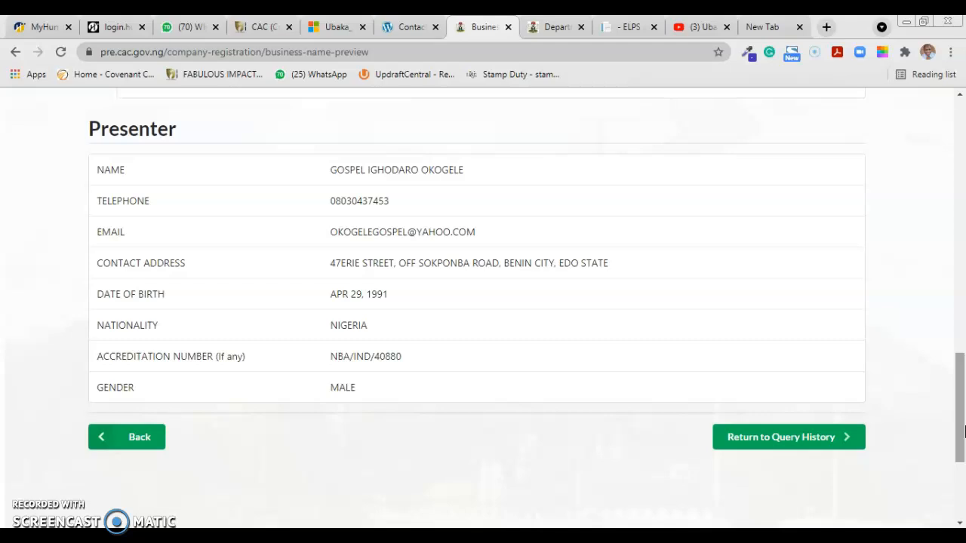
{"action": "left_click", "coordinate": [766, 451]}
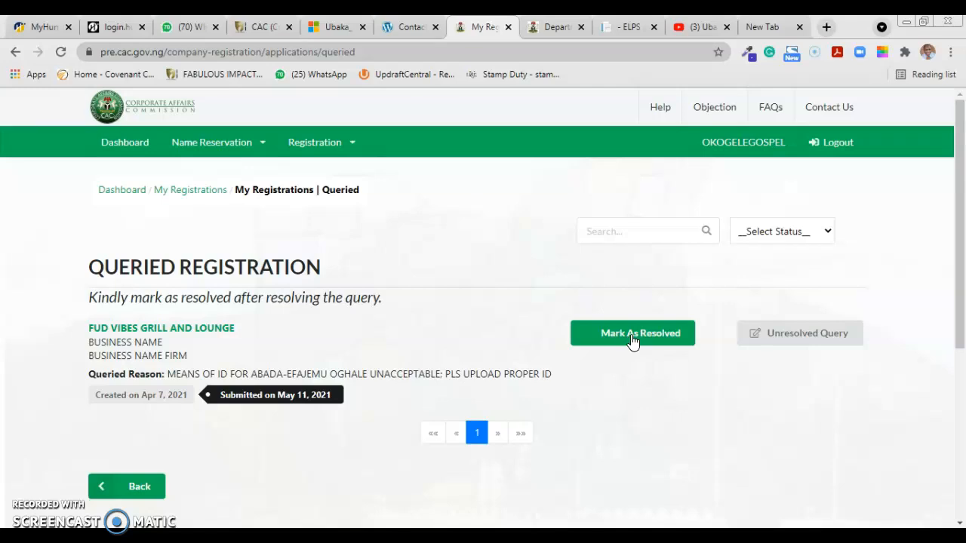
Return to the dashboard and look over the registration categories, including pending approval, queried and registered.
{"action": "left_click", "coordinate": [119, 195]}
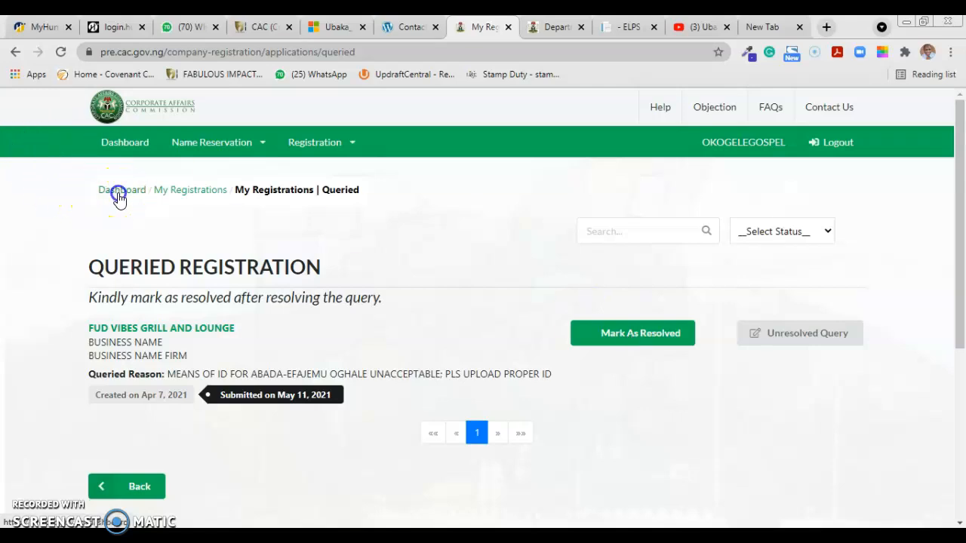
{"action": "left_click_drag", "start_coordinate": [959, 269], "coordinate": [957, 324]}
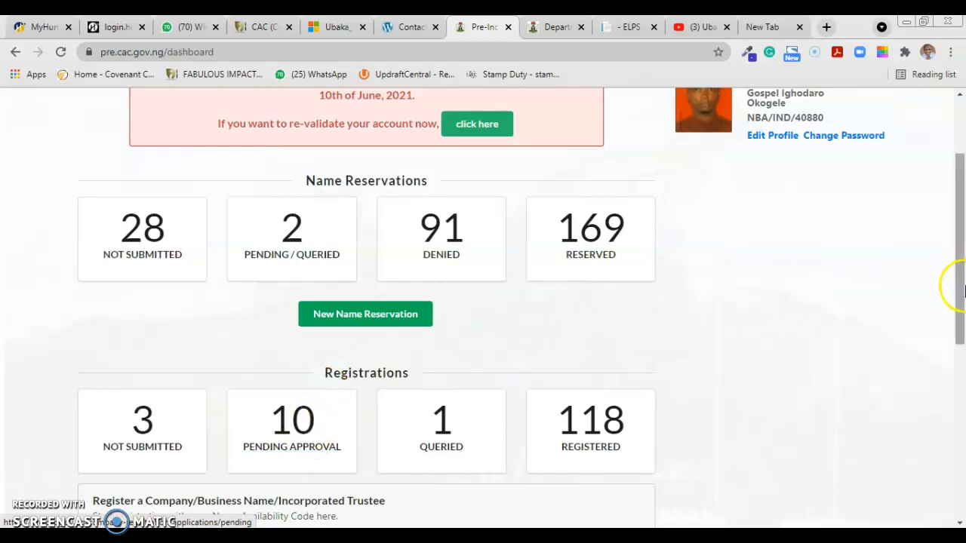
{"action": "mouse_move", "coordinate": [961, 306]}
{"action": "left_mouse_down"}
{"action": "mouse_move", "coordinate": [961, 355]}
{"action": "mouse_move", "coordinate": [962, 299]}
{"action": "left_mouse_up"}
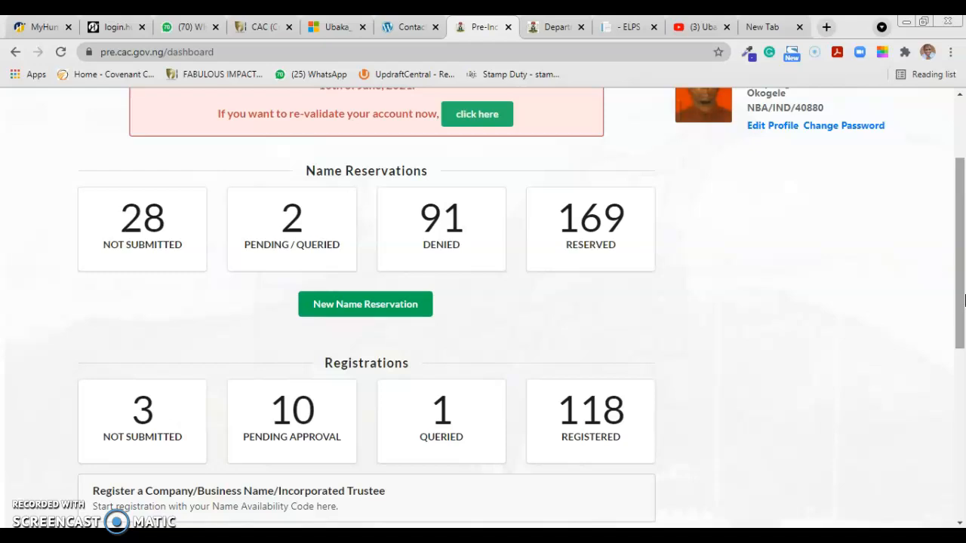
{"action": "left_click_drag", "start_coordinate": [963, 296], "coordinate": [961, 284]}
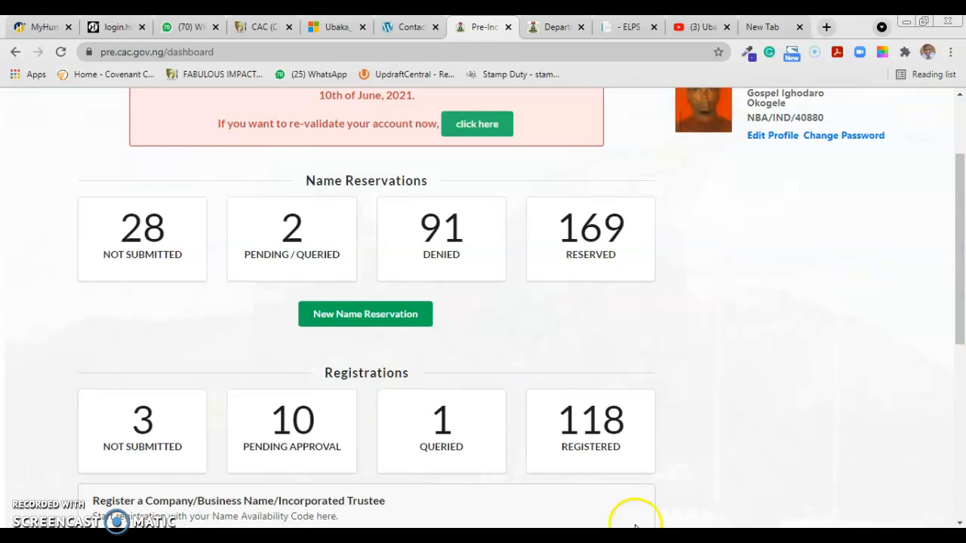
{"action": "left_click", "coordinate": [610, 400]}
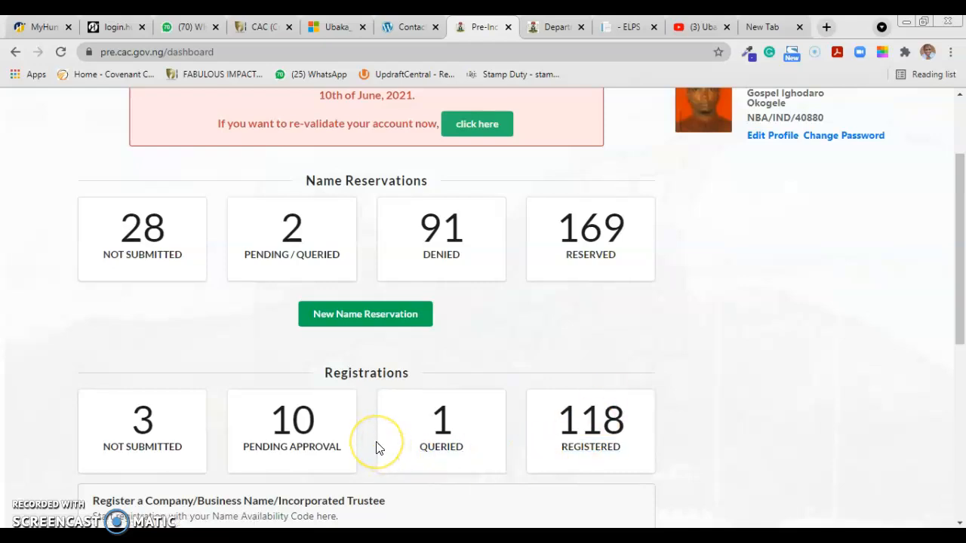